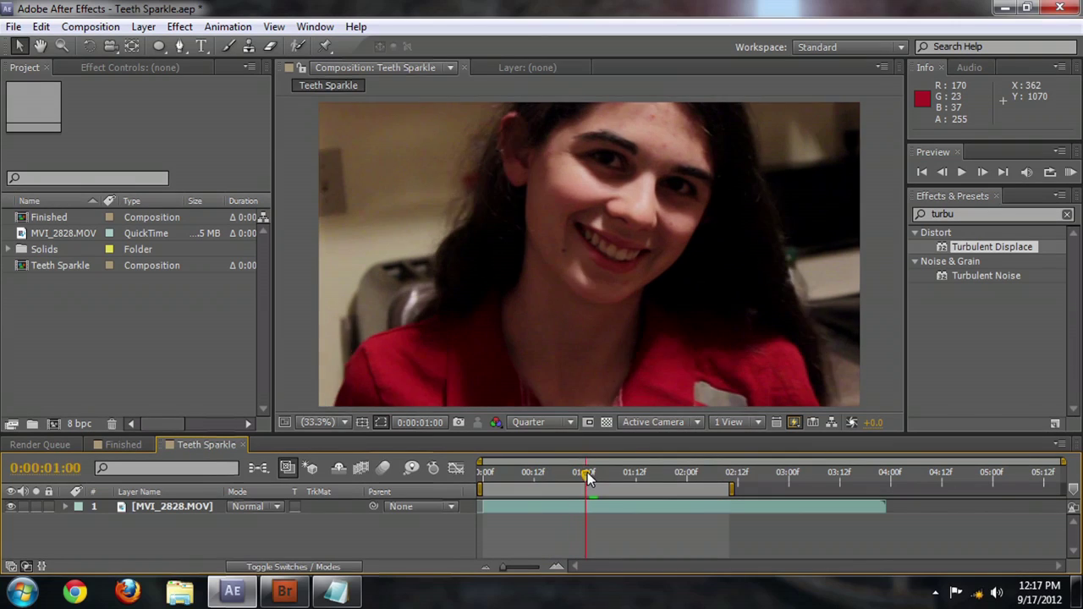
Scrub the Teeth Sparkle timeline playhead back to frame 0:00:00:19
{"action": "left_click_drag", "start_coordinate": [590, 479], "coordinate": [561, 472]}
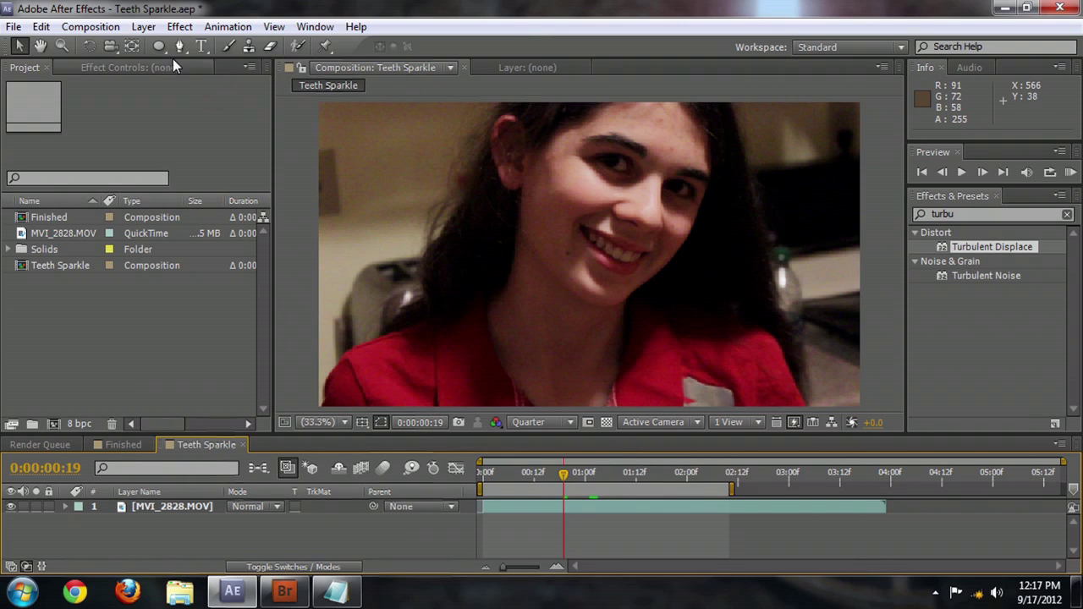
Add an empty Shape Layer 1 via Layer > New > Shape Layer
{"action": "left_click", "coordinate": [143, 27]}
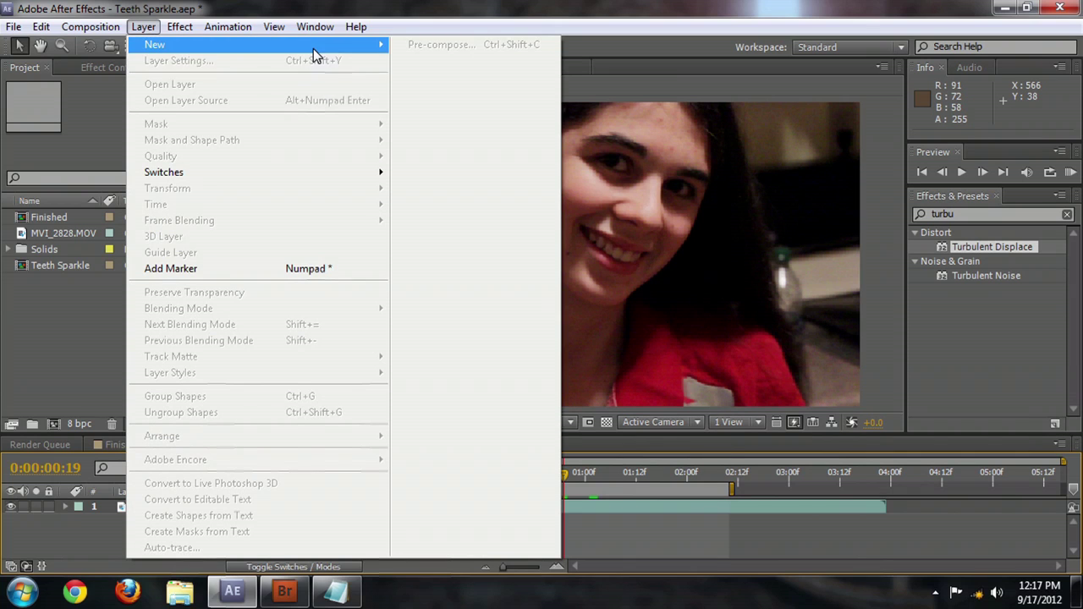
{"action": "mouse_move", "coordinate": [314, 48]}
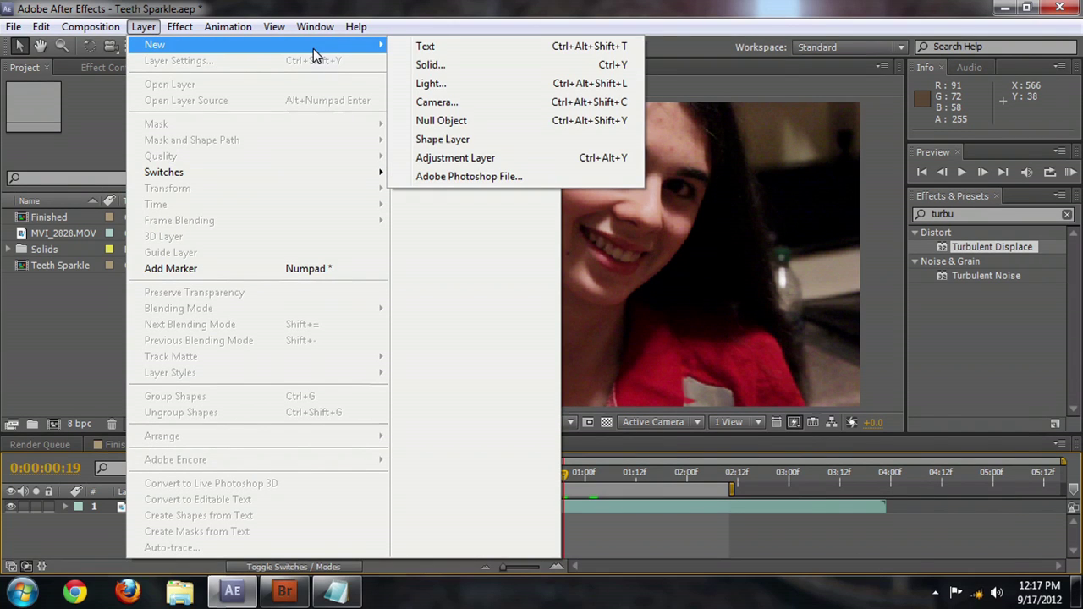
{"action": "left_click", "coordinate": [496, 141]}
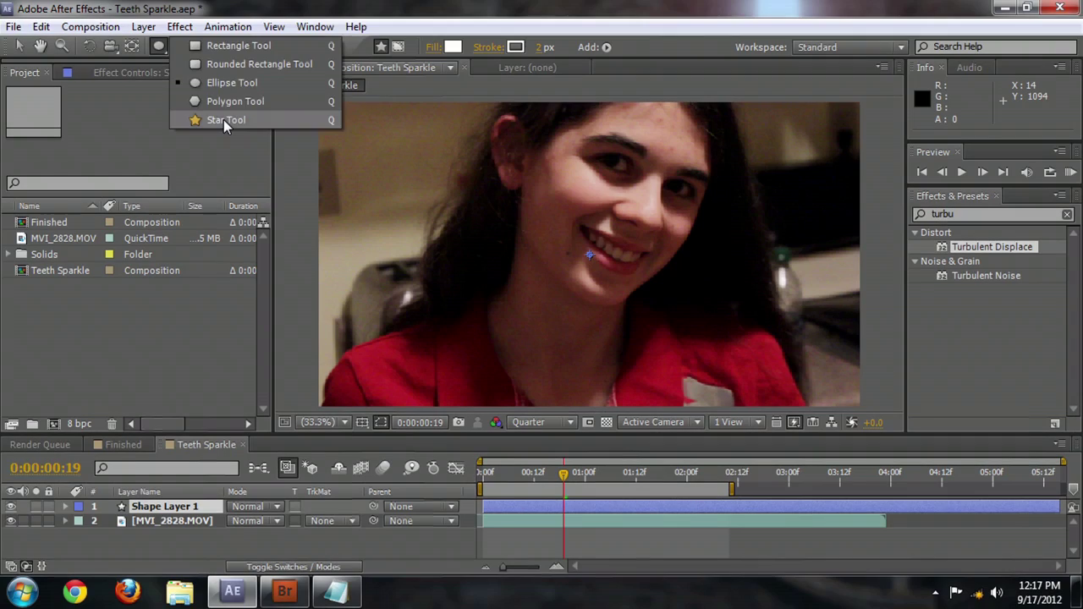
Pick the Star Tool and expand Shape Layer 1, then add a Polystar and remove it
{"action": "left_click", "coordinate": [223, 120]}
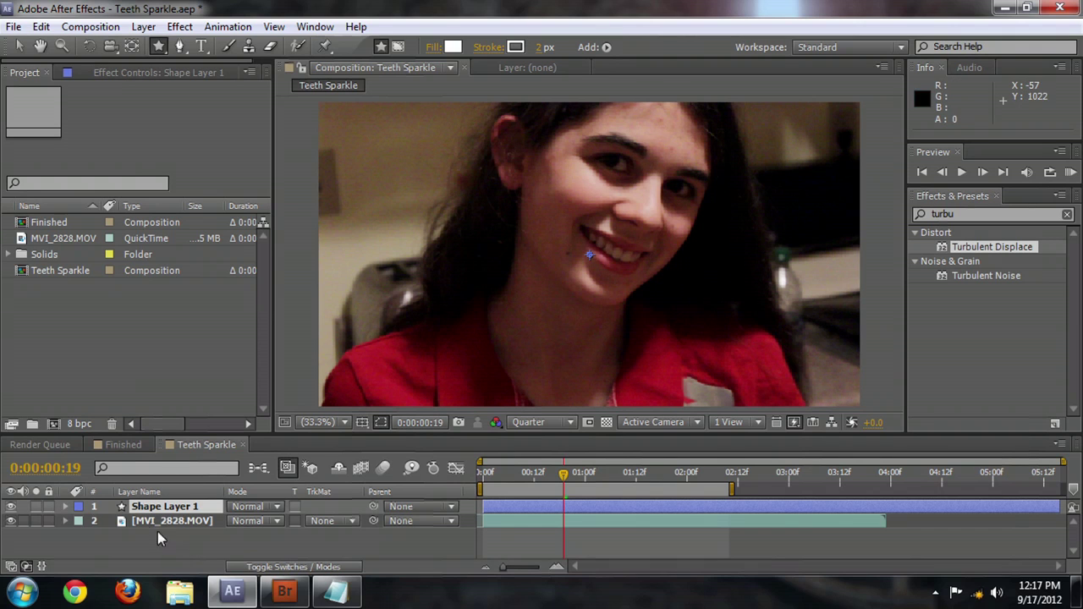
{"action": "left_click", "coordinate": [64, 506]}
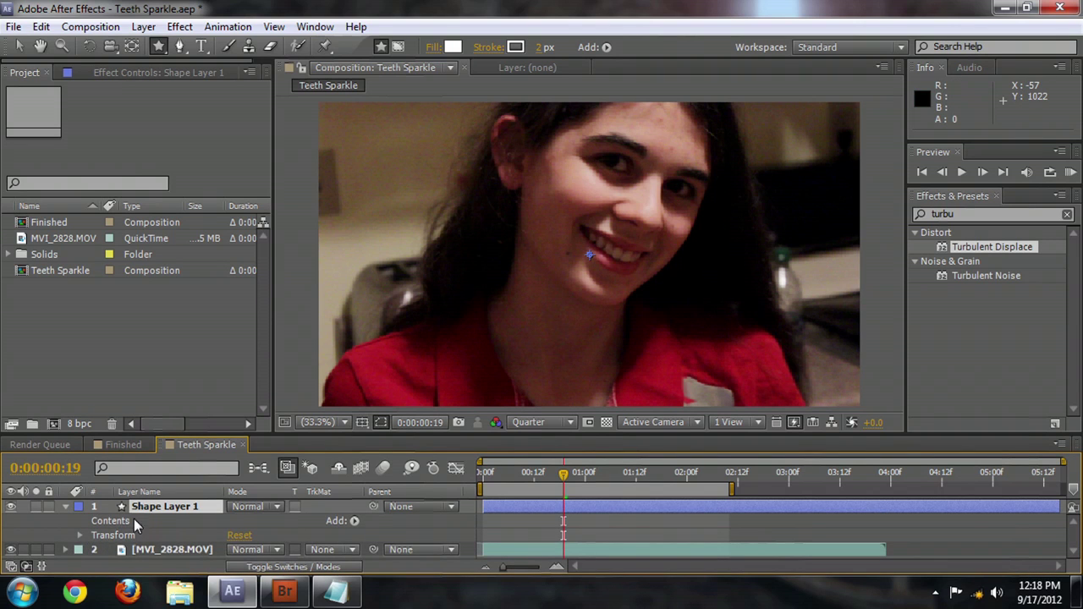
{"action": "left_click", "coordinate": [354, 521]}
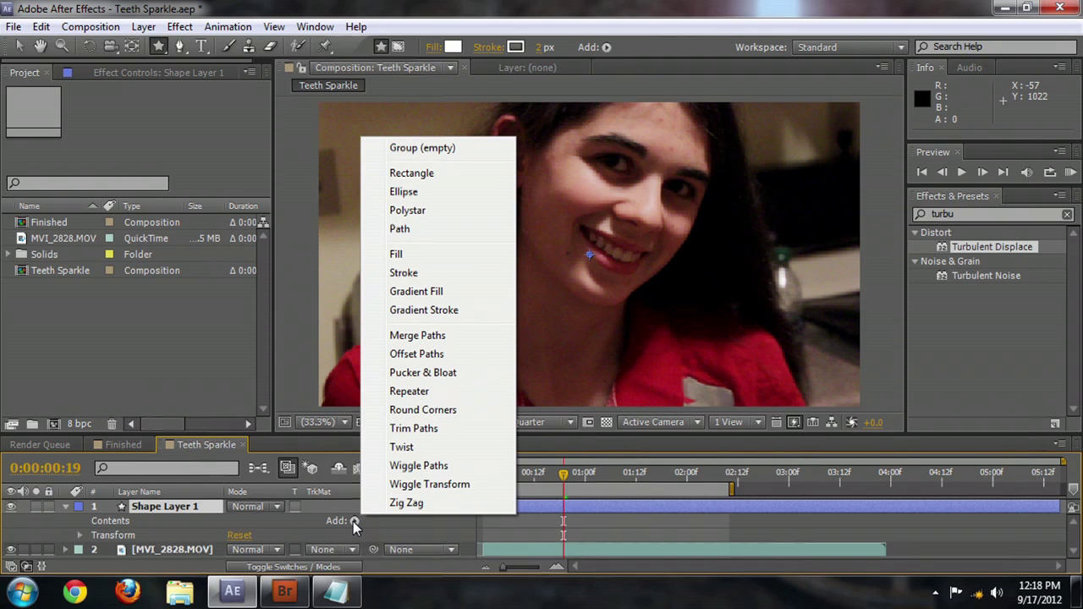
{"action": "left_click", "coordinate": [402, 211]}
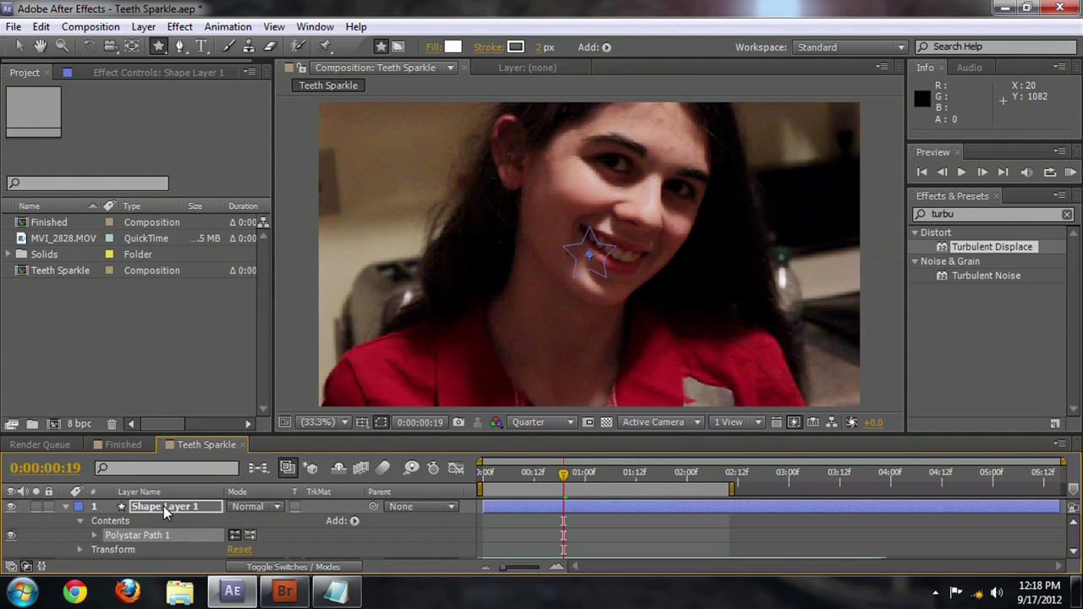
{"action": "key", "text": "Delete"}
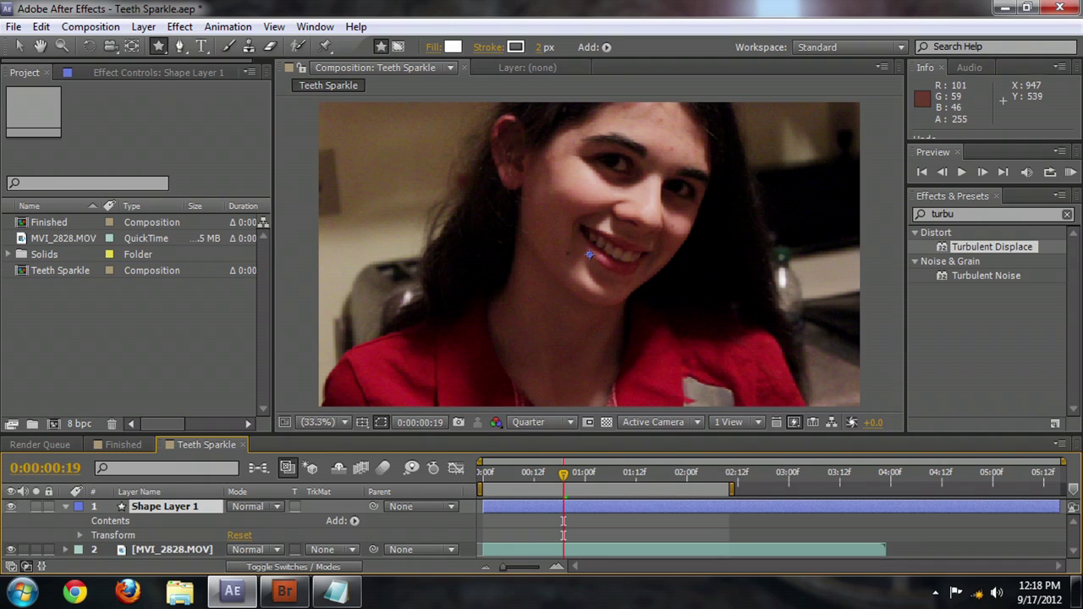
Draw a white five-point star over the face and reveal its Polystar Path 1 properties
{"action": "left_click_drag", "start_coordinate": [590, 254], "coordinate": [590, 125]}
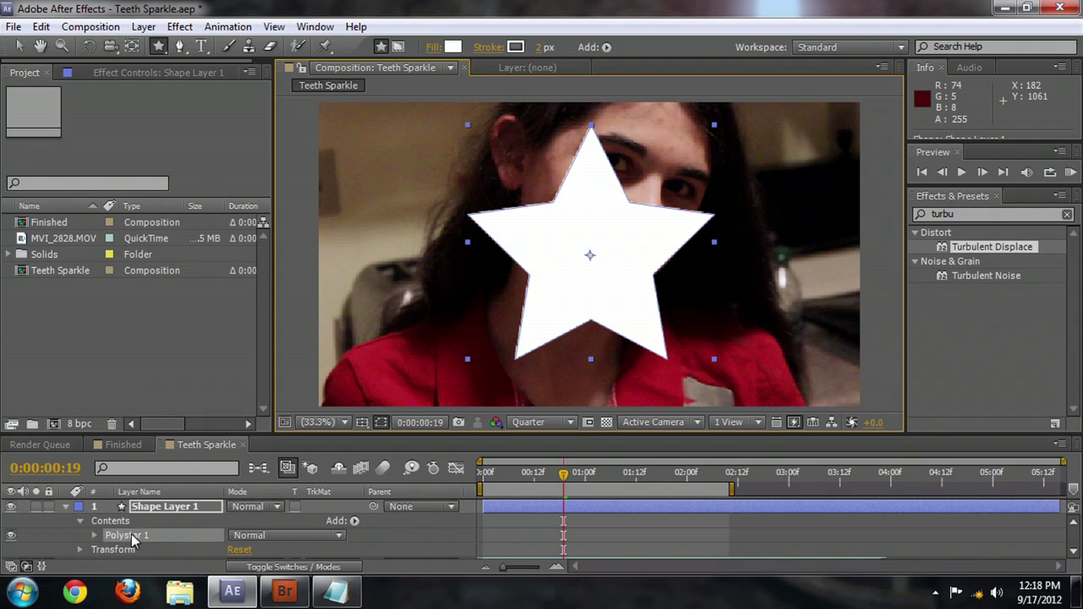
{"action": "left_click", "coordinate": [93, 535]}
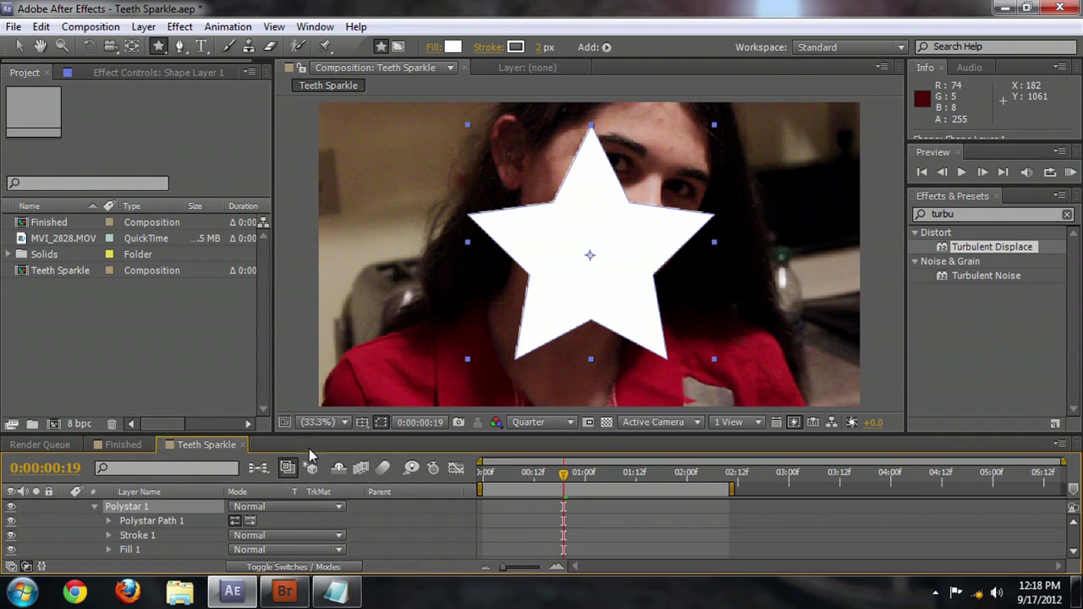
{"action": "left_click_drag", "start_coordinate": [331, 436], "coordinate": [340, 388]}
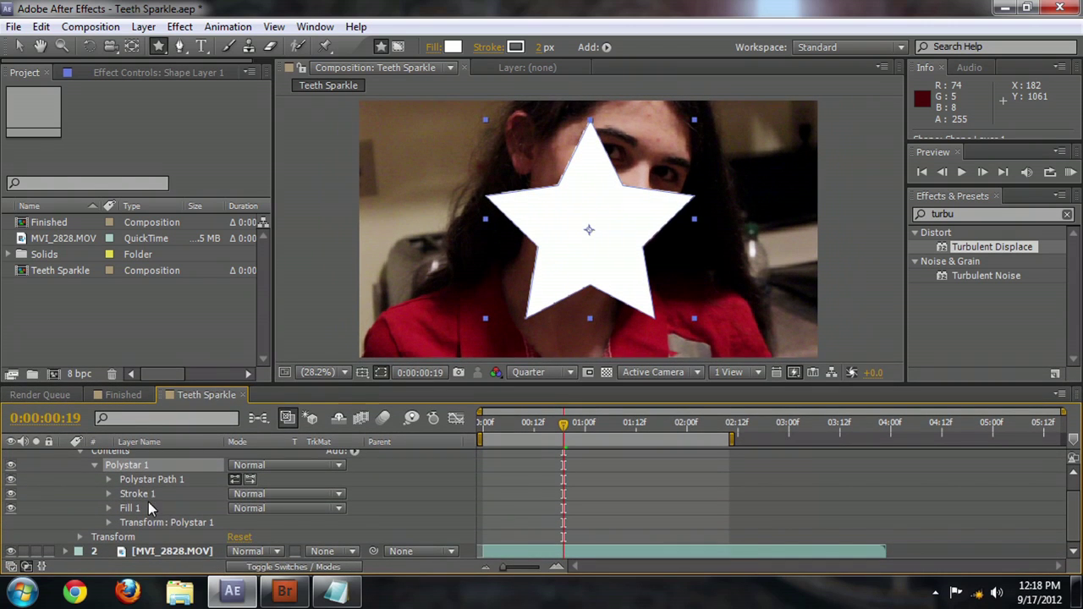
{"action": "left_click", "coordinate": [109, 479]}
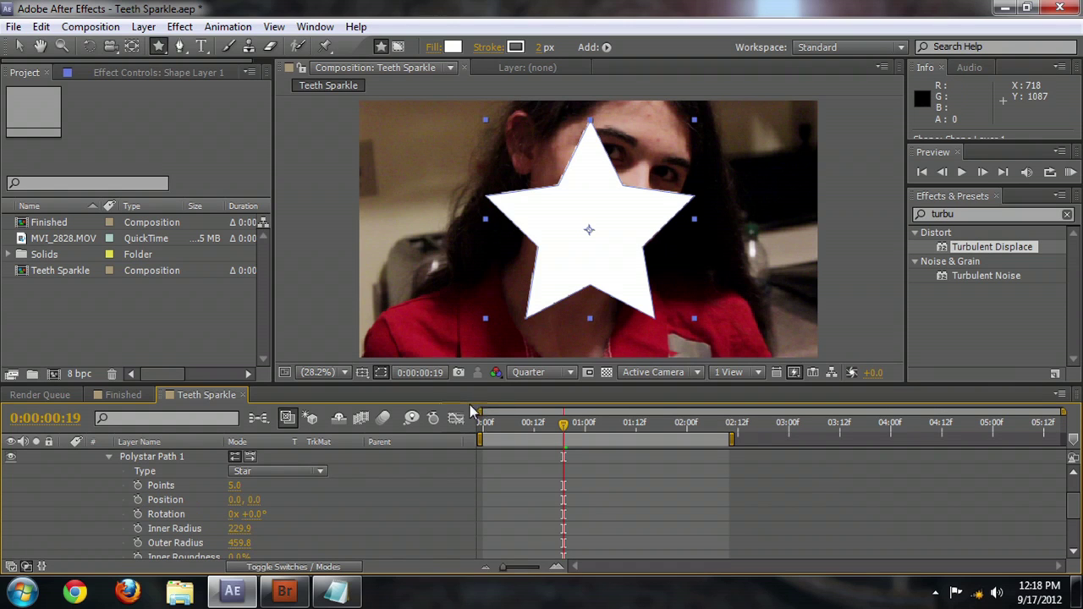
Give the star 4 points, a smaller inner radius and an outer radius of 481.8
{"action": "left_click", "coordinate": [234, 485]}
{"action": "type", "text": "4"}
{"action": "key", "text": "Return"}
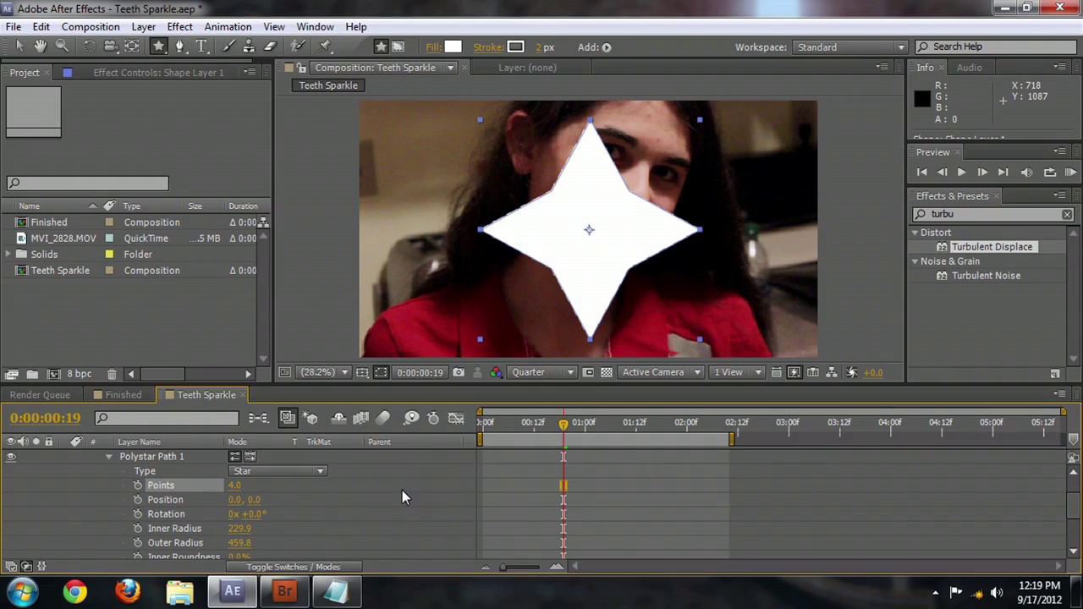
{"action": "scroll", "coordinate": [275, 518], "scroll_direction": "down", "scroll_amount": 1}
{"action": "left_click", "coordinate": [137, 485]}
{"action": "left_click_drag", "start_coordinate": [239, 485], "coordinate": [165, 485]}
{"action": "left_click", "coordinate": [138, 500]}
{"action": "left_click_drag", "start_coordinate": [239, 500], "coordinate": [203, 485]}
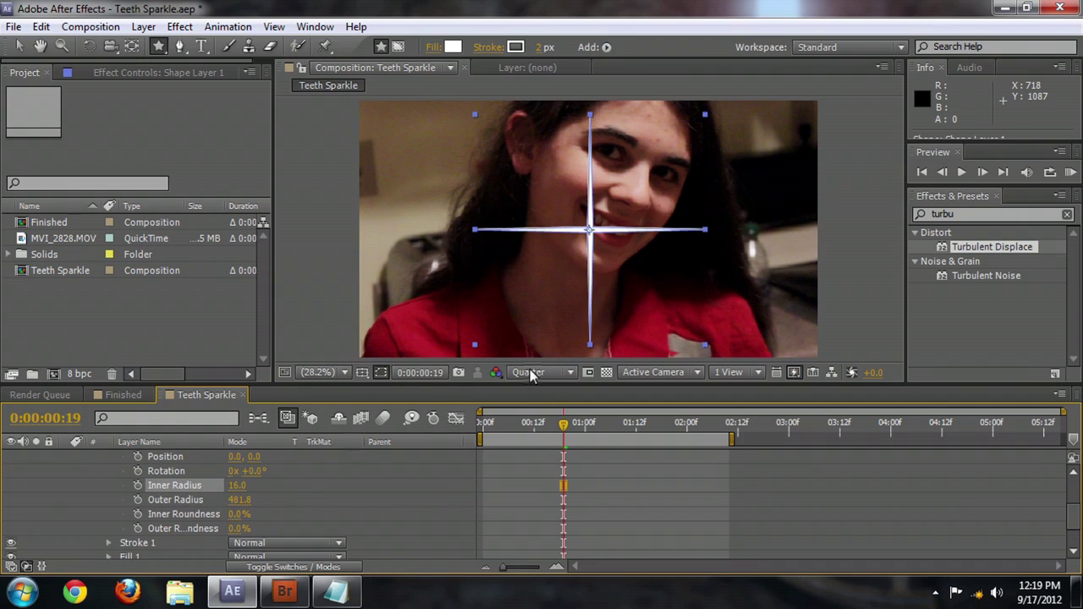
Raise the star's inner roundness to 308% and save the project
{"action": "left_click", "coordinate": [402, 503]}
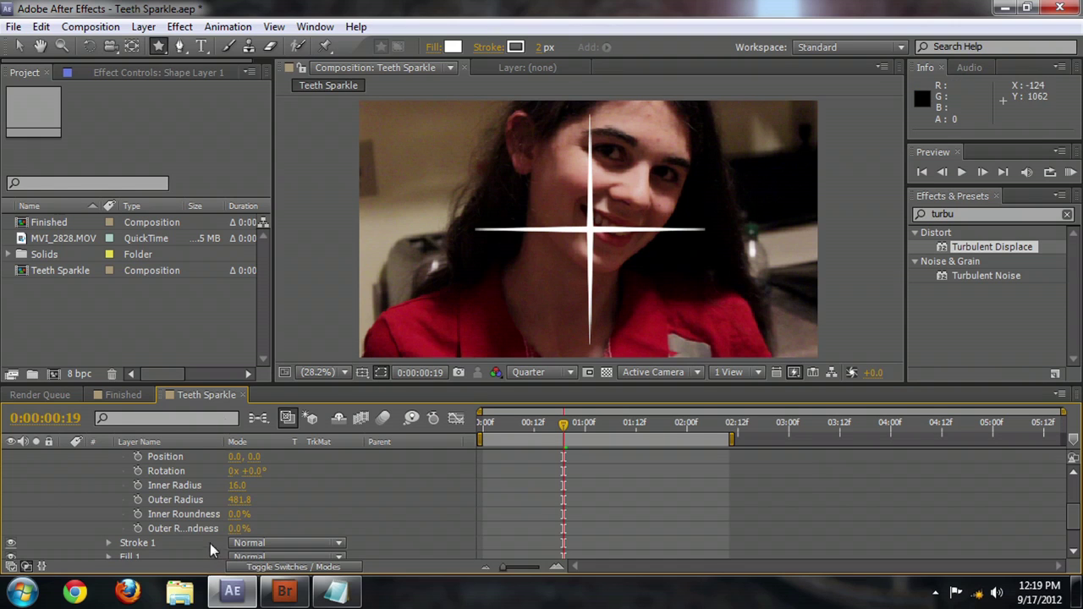
{"action": "left_click_drag", "start_coordinate": [239, 513], "coordinate": [338, 513]}
{"action": "left_click", "coordinate": [423, 496]}
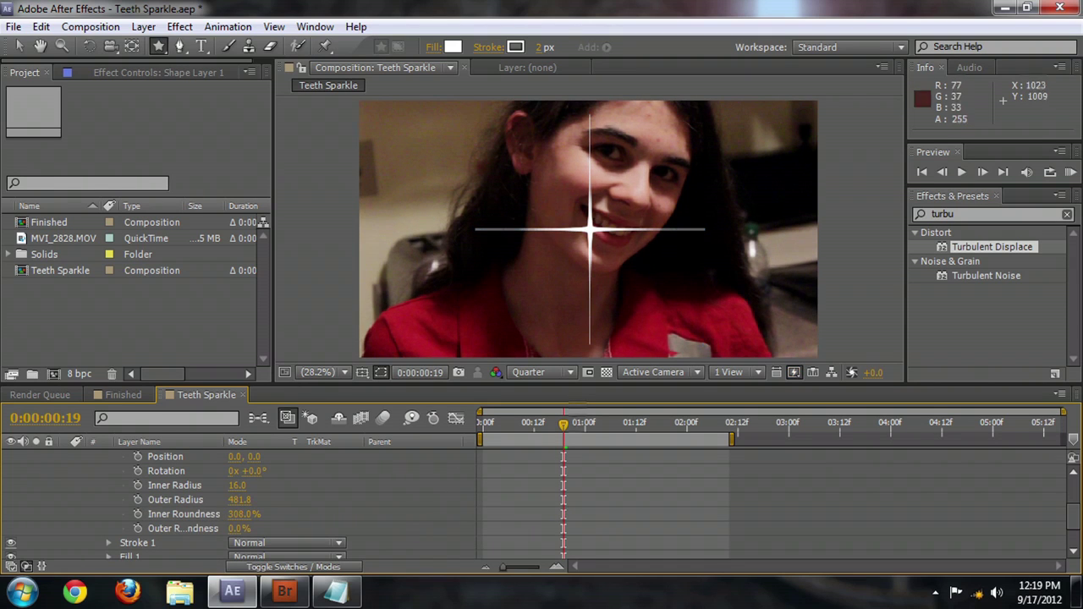
{"action": "key", "text": "ctrl+s"}
Thin the sparkle further, lowering the inner radius and setting the outer radius to 200.8
{"action": "left_click", "coordinate": [174, 484]}
{"action": "left_click_drag", "start_coordinate": [236, 485], "coordinate": [38, 516]}
{"action": "left_click_drag", "start_coordinate": [240, 500], "coordinate": [224, 499]}
{"action": "left_click", "coordinate": [369, 483]}
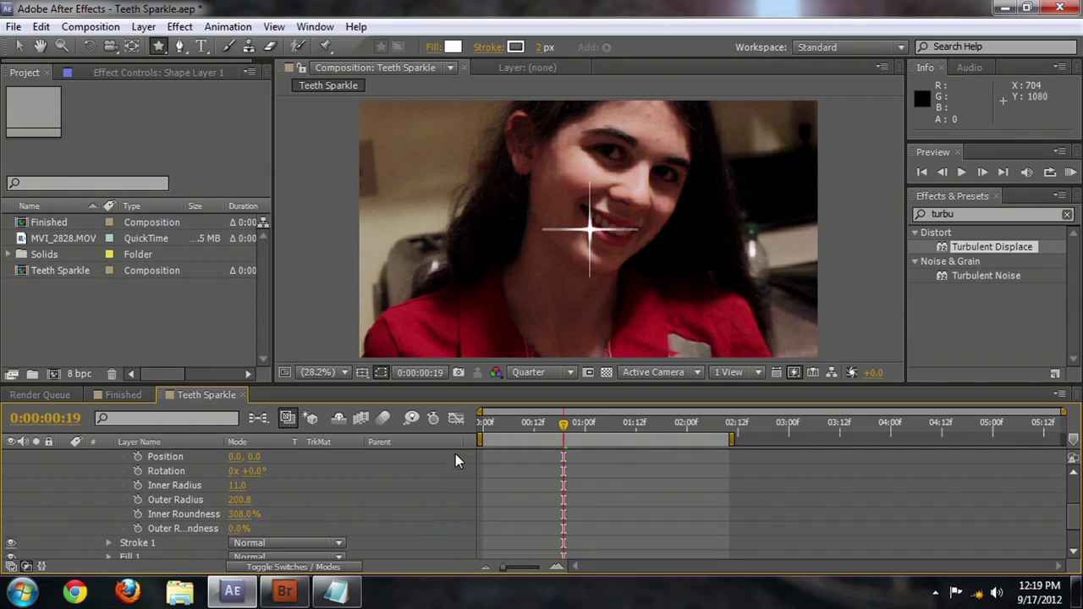
{"action": "left_click_drag", "start_coordinate": [236, 485], "coordinate": [231, 485]}
{"action": "left_click", "coordinate": [421, 497]}
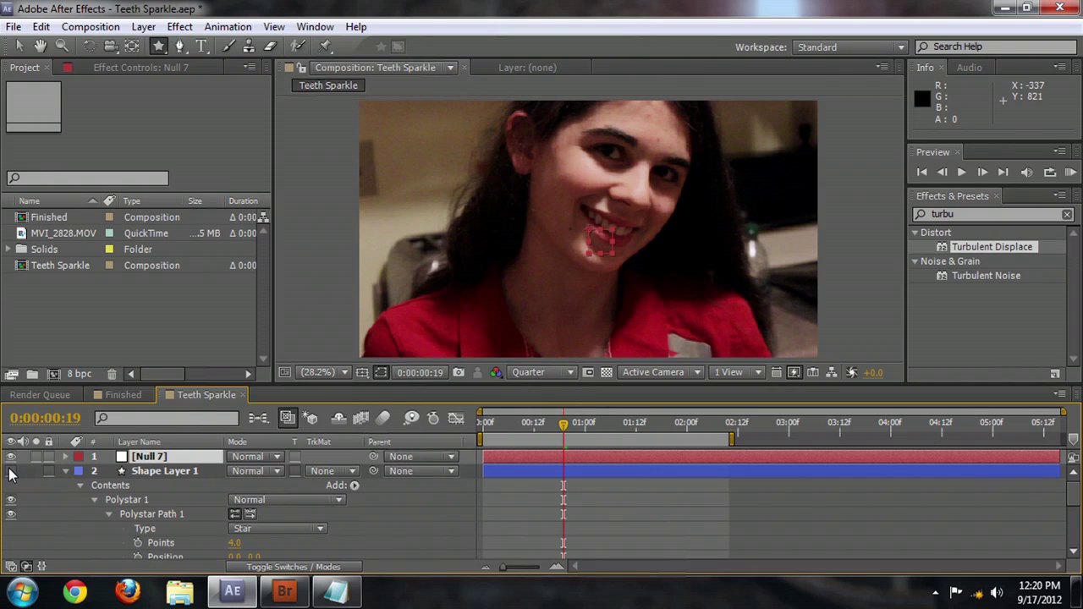
Expand Null 7 to show its Transform properties, including Position 960.0, 540.0
{"action": "left_click", "coordinate": [66, 457]}
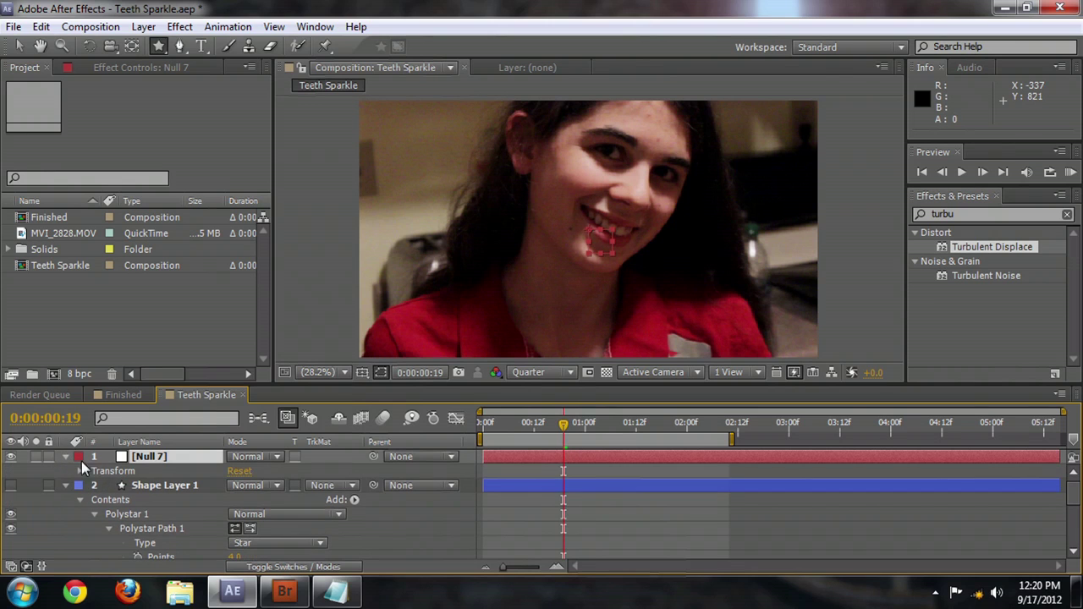
{"action": "left_click", "coordinate": [79, 471]}
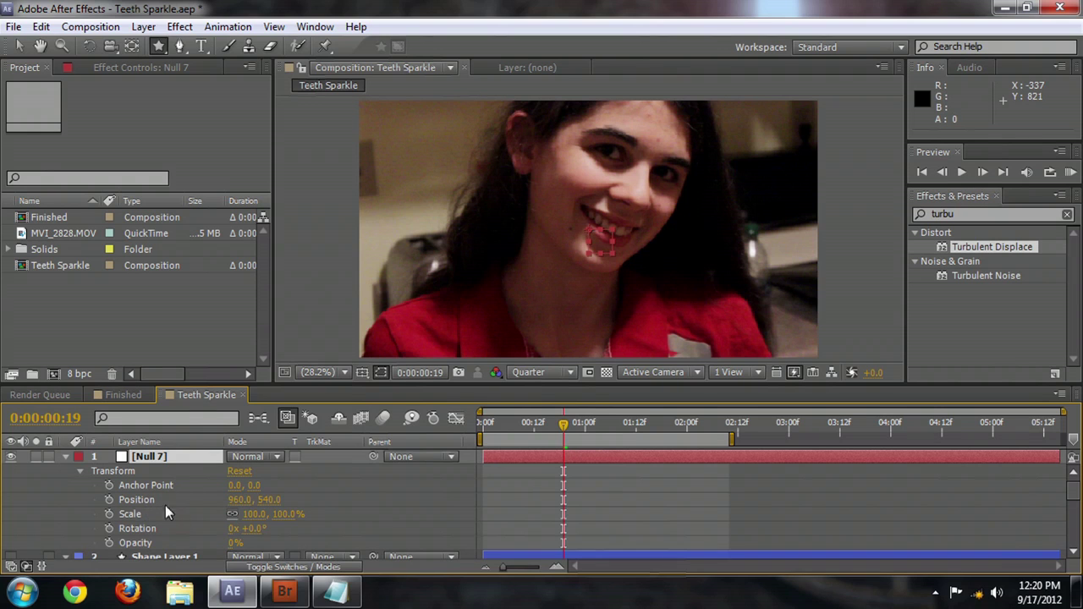
Keyframe Null 7's position at 0:19, then place the null on the teeth at 1:09
{"action": "left_click", "coordinate": [109, 500]}
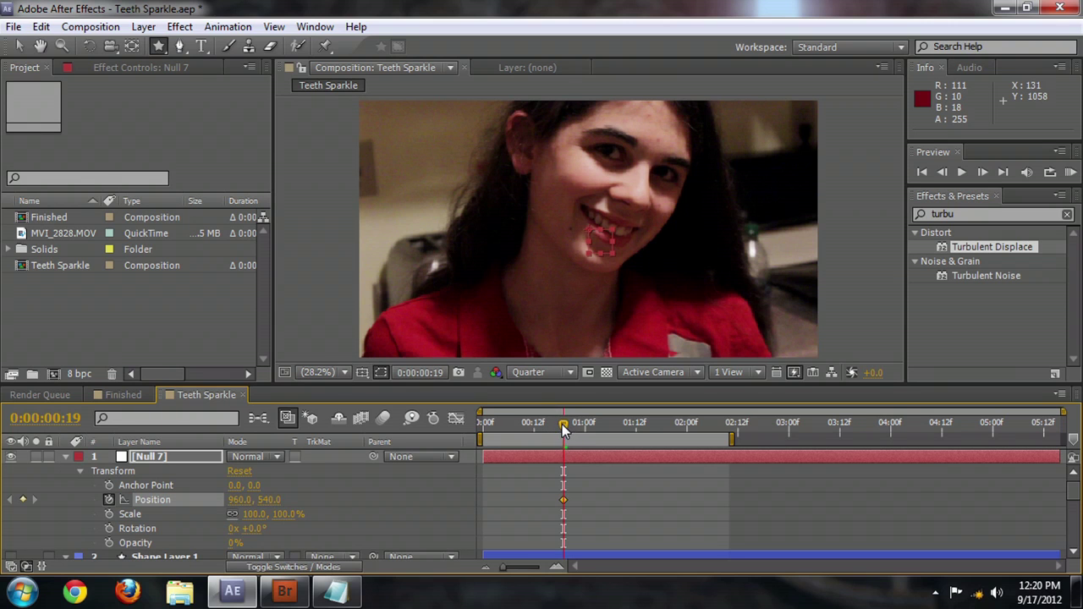
{"action": "left_click_drag", "start_coordinate": [564, 430], "coordinate": [621, 431]}
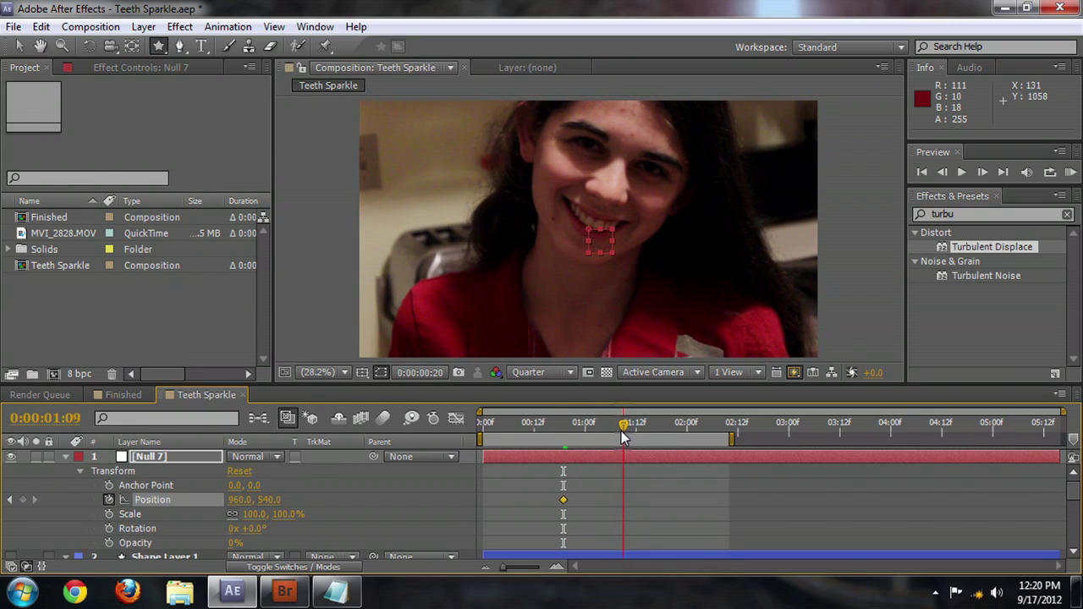
{"action": "left_click", "coordinate": [22, 49]}
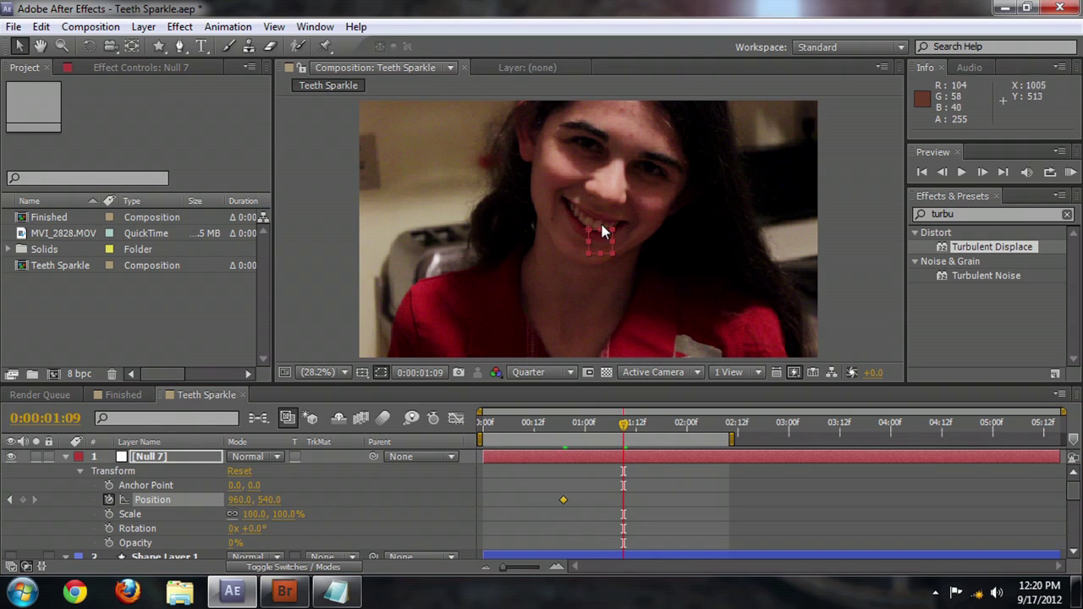
{"action": "left_click_drag", "start_coordinate": [598, 235], "coordinate": [566, 216]}
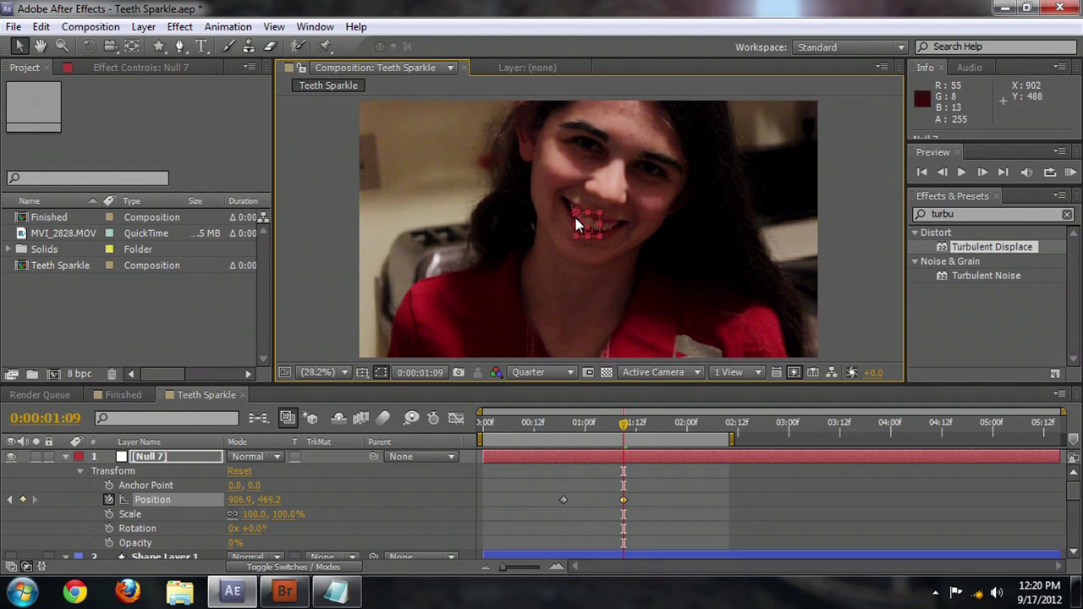
Place Null 7 on the teeth at 0:19 and check its motion between keyframes
{"action": "left_click_drag", "start_coordinate": [626, 428], "coordinate": [564, 426]}
{"action": "left_click_drag", "start_coordinate": [586, 228], "coordinate": [596, 218]}
{"action": "left_click", "coordinate": [569, 426]}
{"action": "mouse_move", "coordinate": [570, 428]}
{"action": "left_mouse_down"}
{"action": "mouse_move", "coordinate": [629, 433]}
{"action": "mouse_move", "coordinate": [564, 433]}
{"action": "left_mouse_up"}
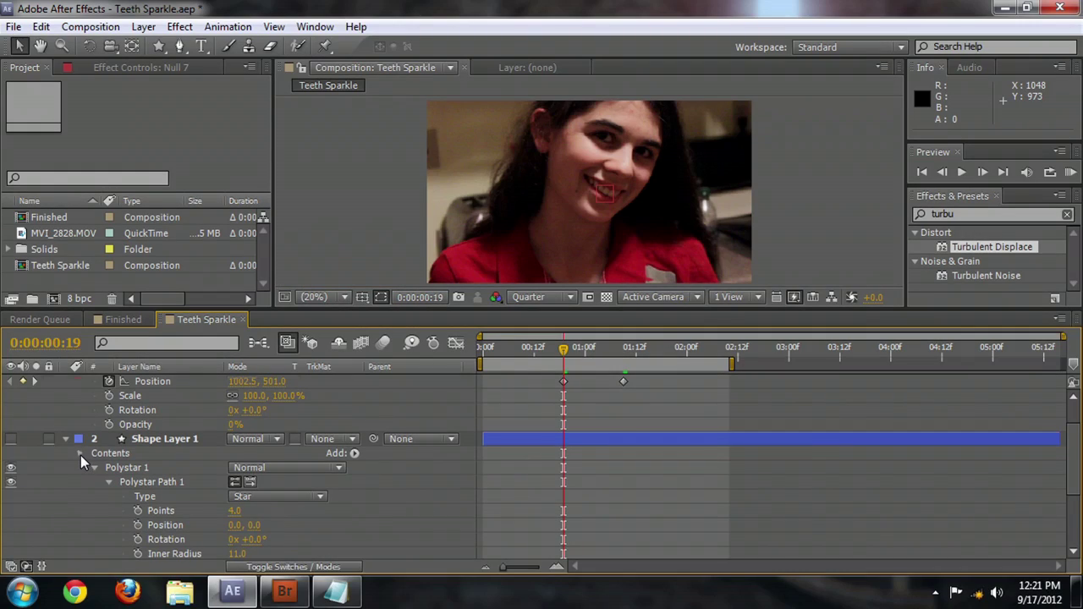
Show Shape Layer 1's transform properties and parent it to Null 7
{"action": "left_click", "coordinate": [80, 454]}
{"action": "left_click", "coordinate": [78, 510]}
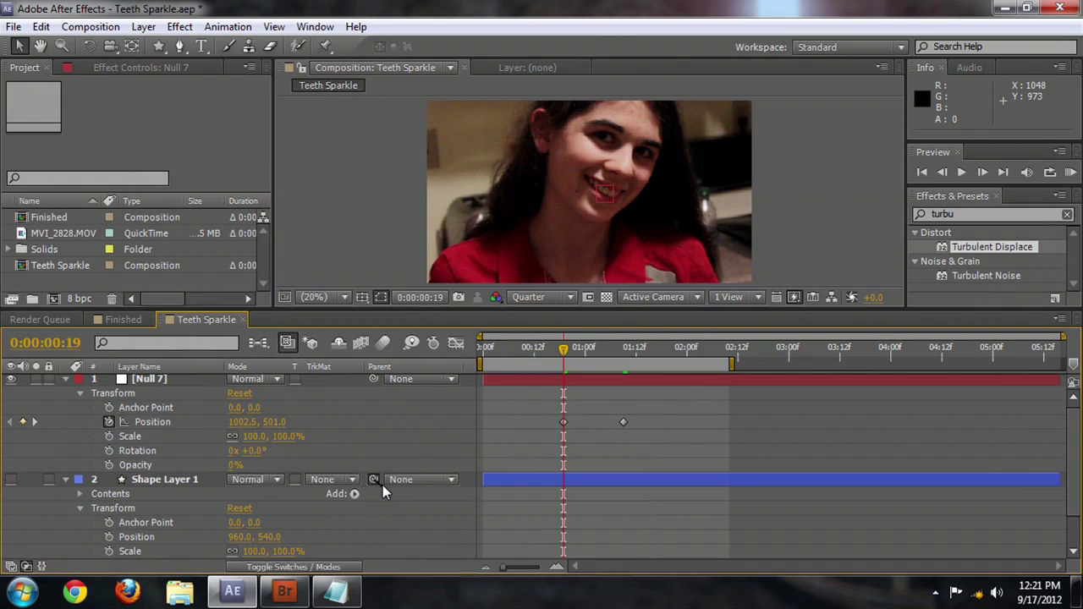
{"action": "left_click_drag", "start_coordinate": [135, 395], "coordinate": [179, 378]}
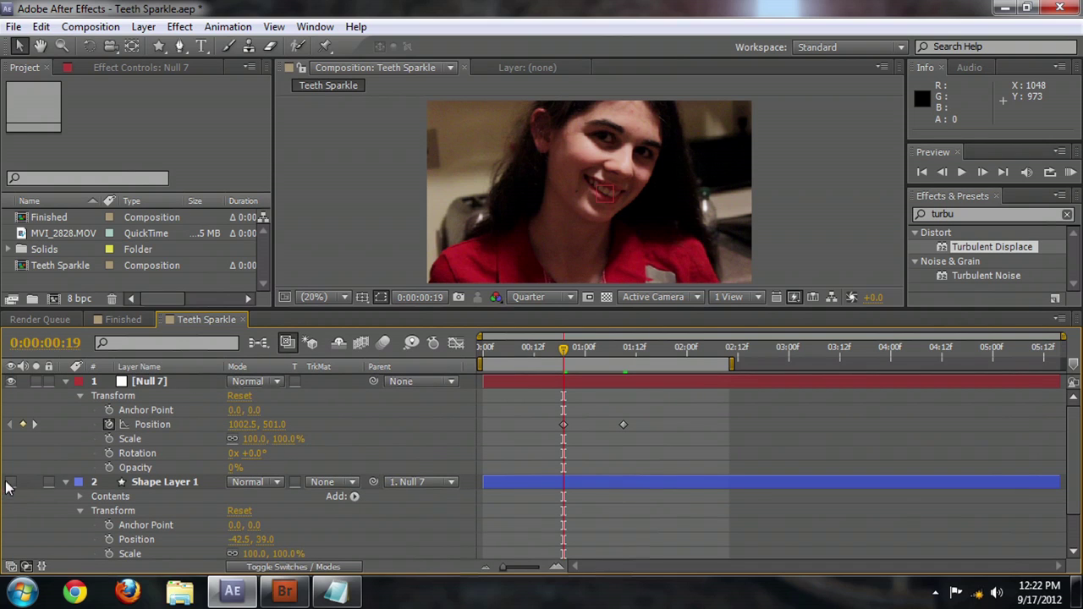
Move the sparkle onto the girl's teeth and enlarge the composition view
{"action": "left_click", "coordinate": [165, 482]}
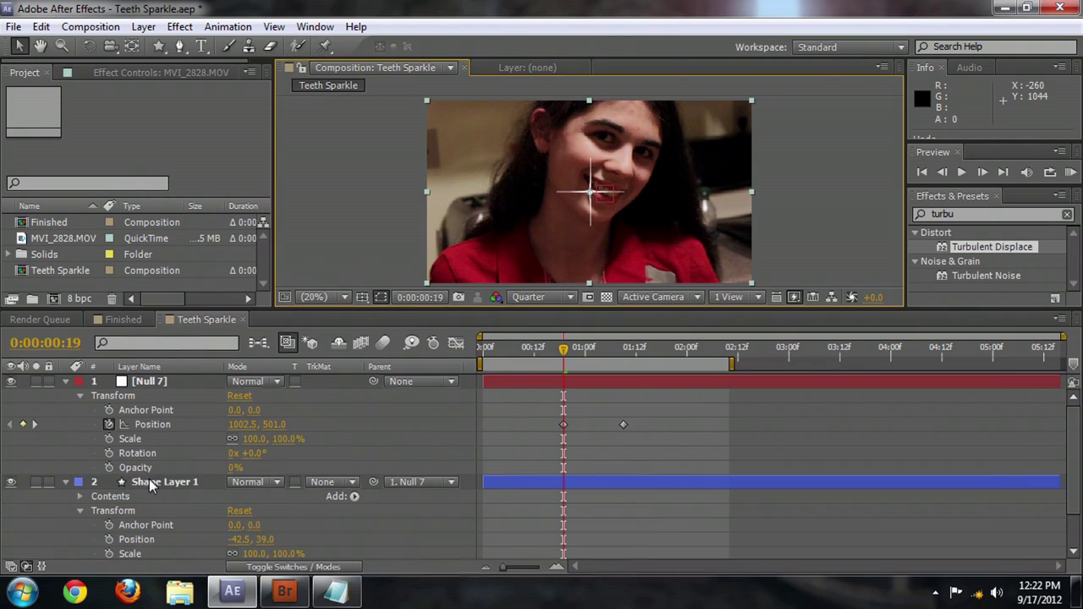
{"action": "left_click_drag", "start_coordinate": [590, 197], "coordinate": [596, 188]}
{"action": "left_click_drag", "start_coordinate": [511, 310], "coordinate": [533, 453]}
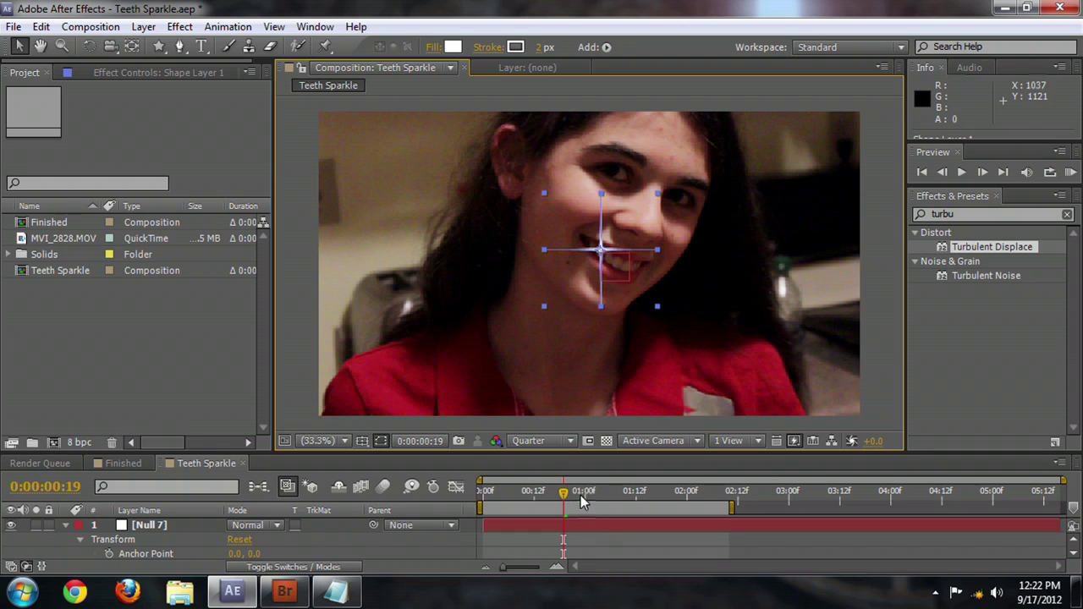
Preview the sparkle following the teeth, enlarge the Timeline panel, and return to 0:19
{"action": "mouse_move", "coordinate": [564, 496]}
{"action": "left_mouse_down"}
{"action": "mouse_move", "coordinate": [530, 494]}
{"action": "mouse_move", "coordinate": [640, 494]}
{"action": "mouse_move", "coordinate": [539, 494]}
{"action": "mouse_move", "coordinate": [633, 493]}
{"action": "mouse_move", "coordinate": [569, 493]}
{"action": "mouse_move", "coordinate": [586, 494]}
{"action": "left_mouse_up"}
{"action": "left_click_drag", "start_coordinate": [572, 451], "coordinate": [571, 245]}
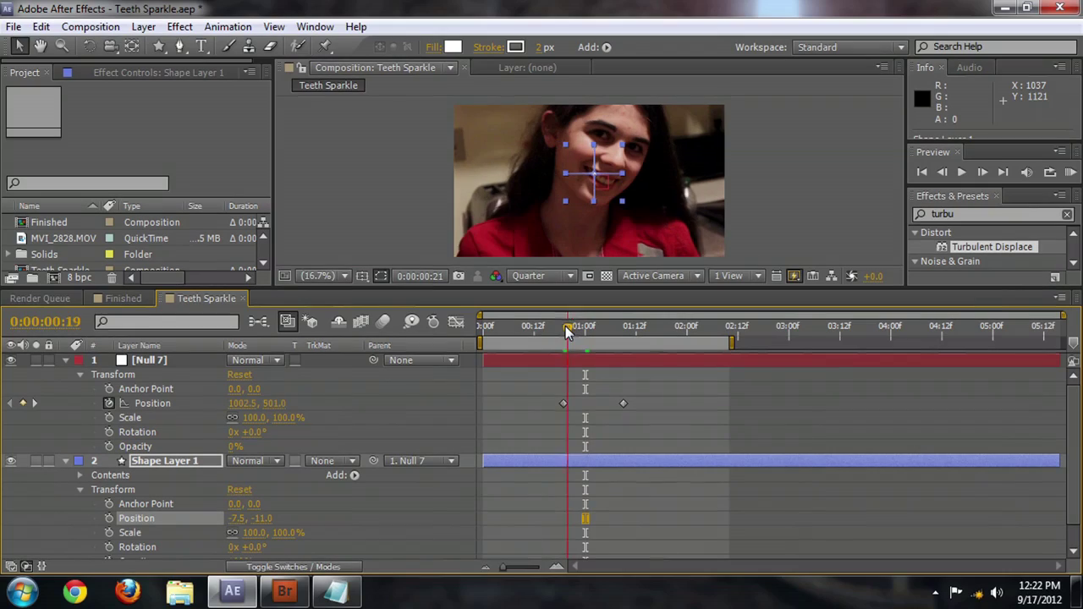
{"action": "mouse_move", "coordinate": [567, 333]}
{"action": "left_mouse_down"}
{"action": "mouse_move", "coordinate": [580, 332]}
{"action": "mouse_move", "coordinate": [563, 334]}
{"action": "left_mouse_up"}
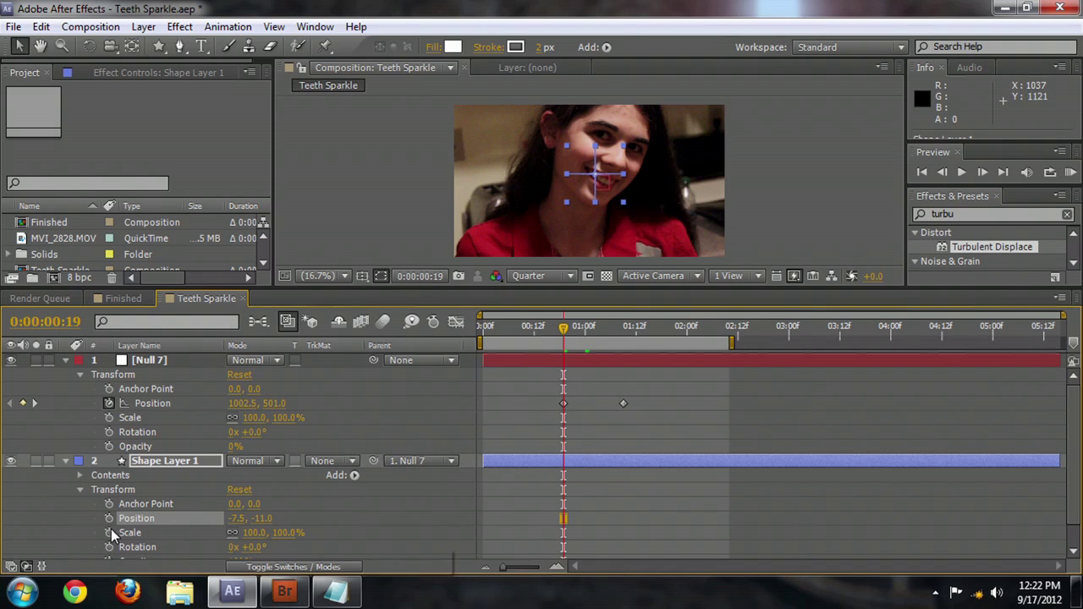
Start Scale keyframing on Shape Layer 1 at 0:19 and add a Scale keyframe at 1:09
{"action": "left_click", "coordinate": [158, 458]}
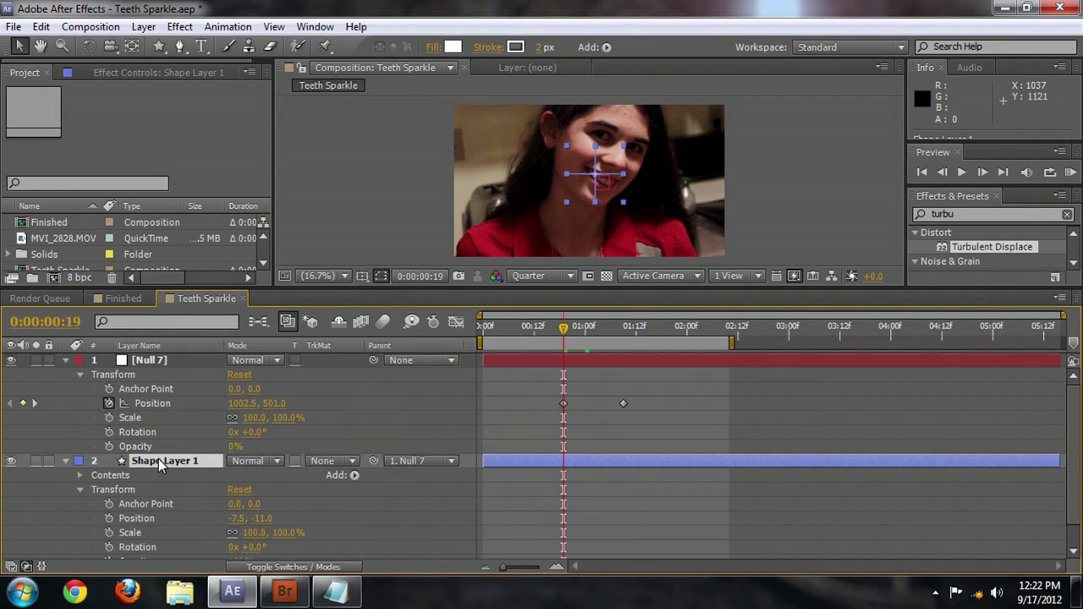
{"action": "left_click", "coordinate": [110, 533]}
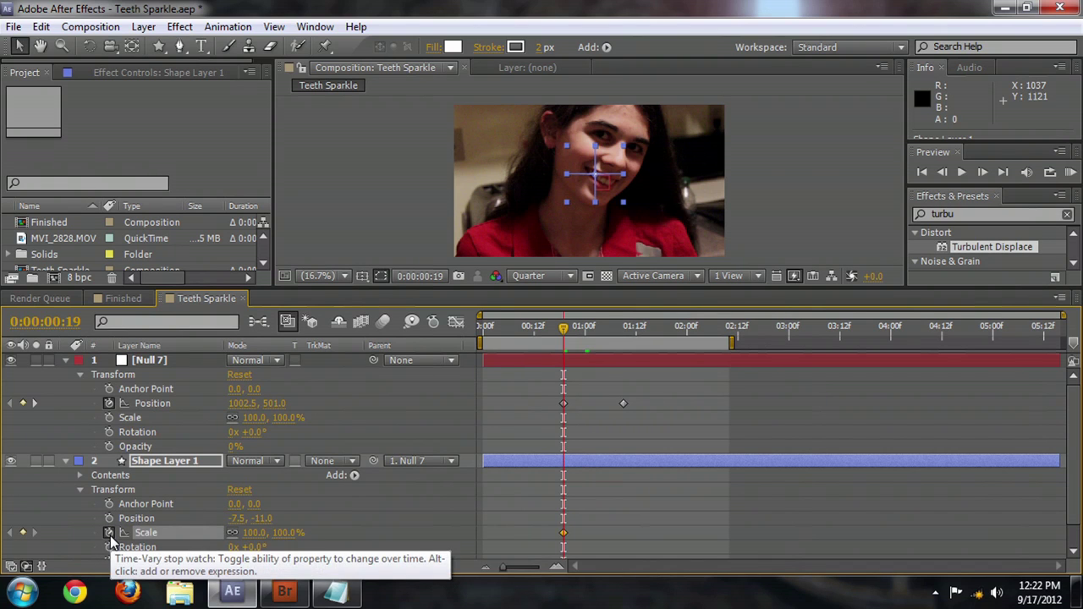
{"action": "left_click_drag", "start_coordinate": [590, 332], "coordinate": [624, 332]}
{"action": "left_click", "coordinate": [22, 532]}
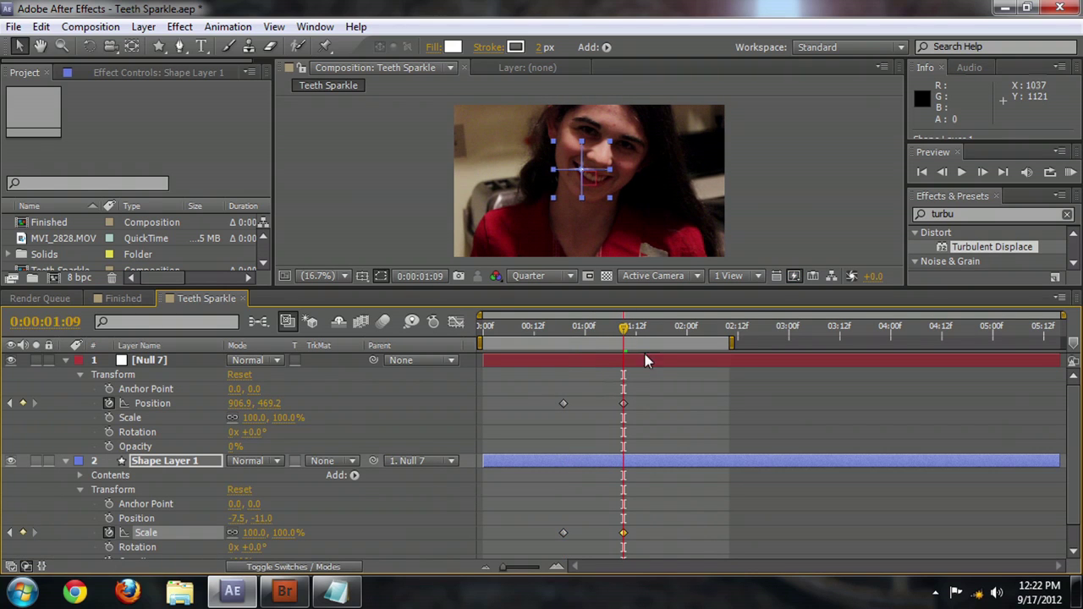
Keep 100% Scale near 1:02 and set Scale to 0% at 0:19 and 1:09
{"action": "left_click_drag", "start_coordinate": [618, 332], "coordinate": [596, 336]}
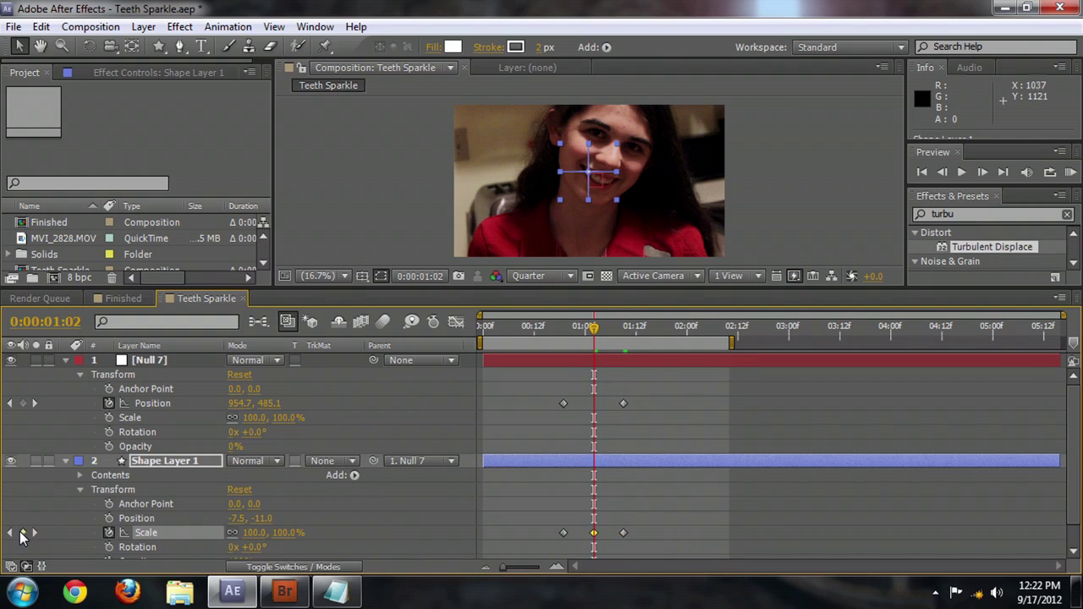
{"action": "left_click_drag", "start_coordinate": [595, 330], "coordinate": [564, 336]}
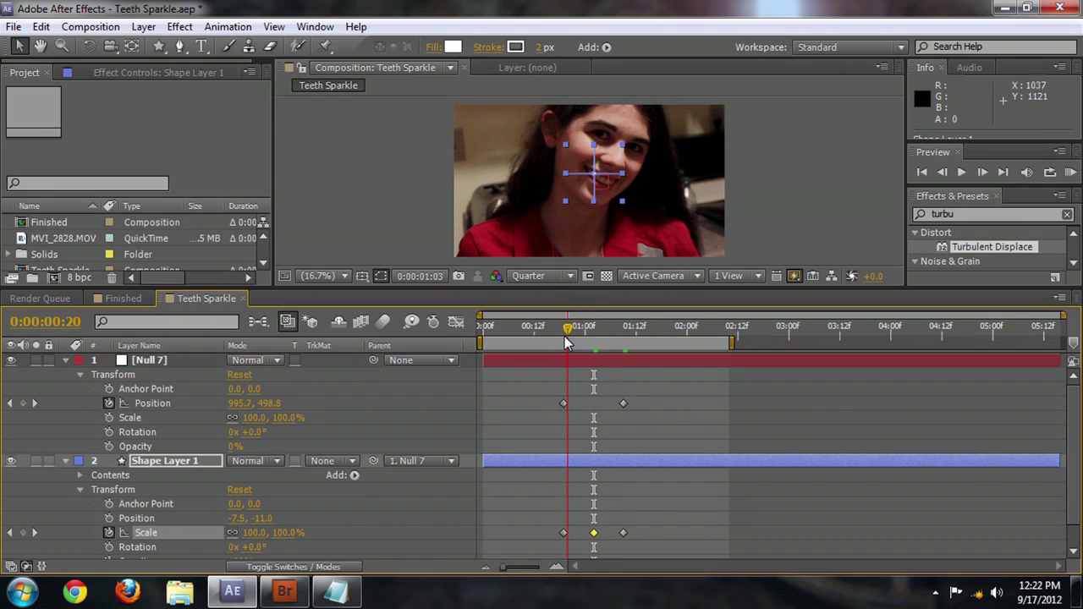
{"action": "double_click", "coordinate": [567, 343]}
{"action": "left_click", "coordinate": [563, 336]}
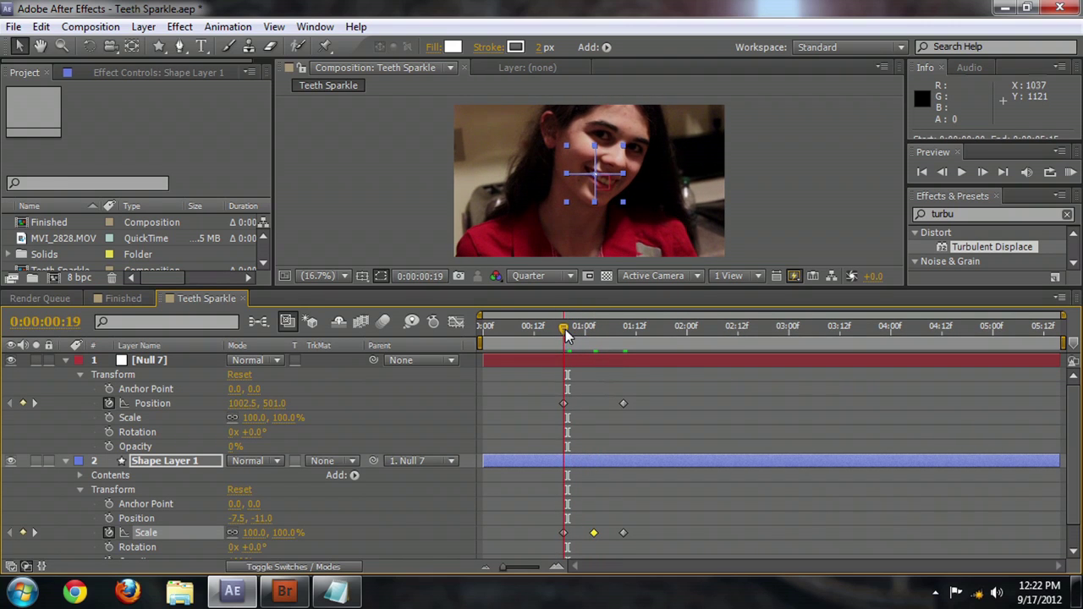
{"action": "key", "text": "Return"}
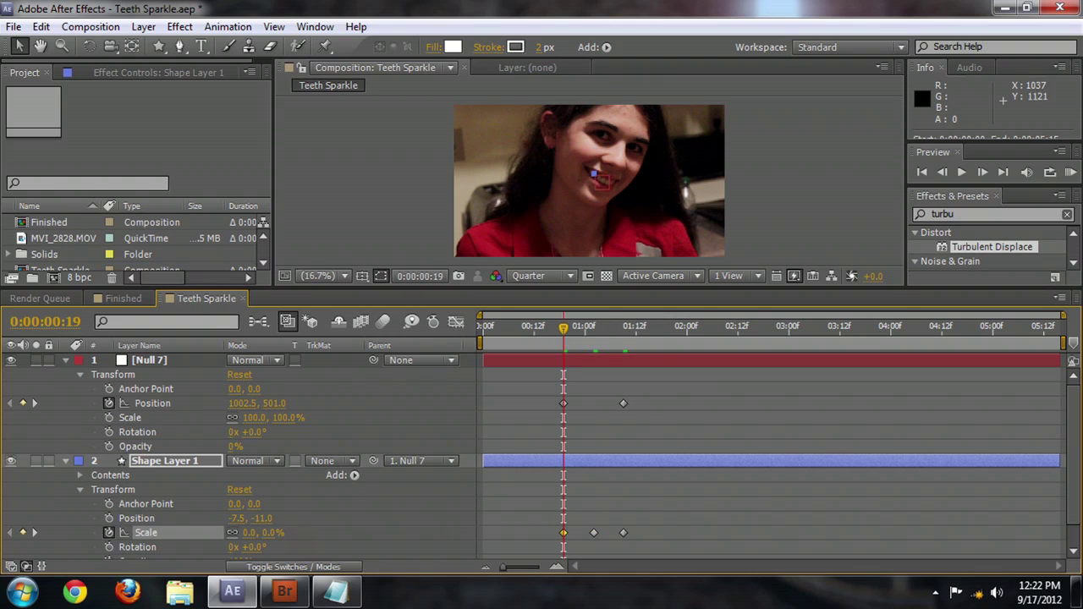
{"action": "left_click", "coordinate": [626, 329]}
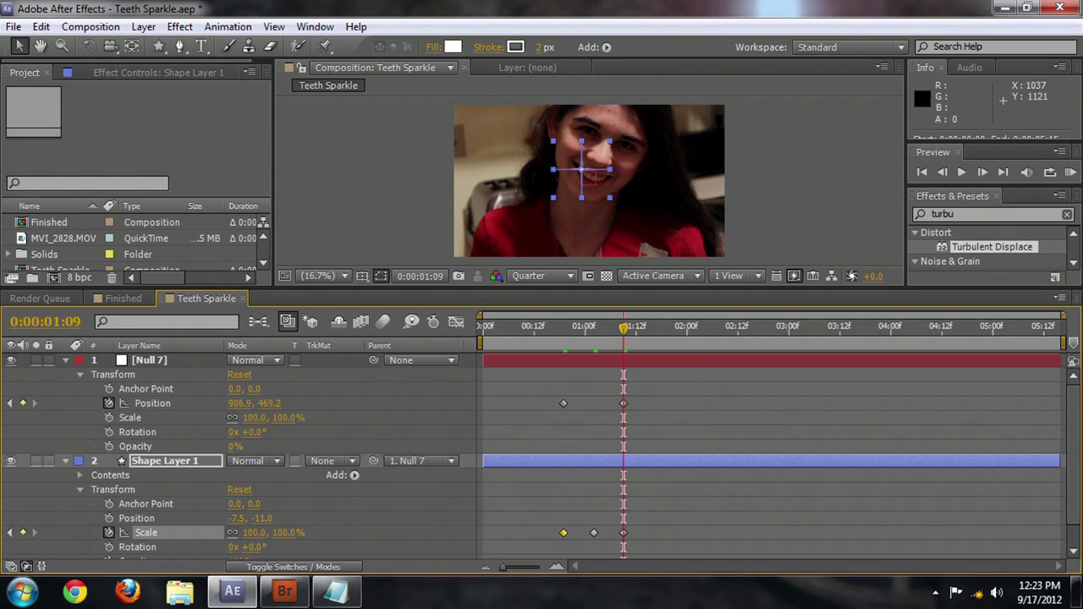
{"action": "left_click", "coordinate": [684, 502]}
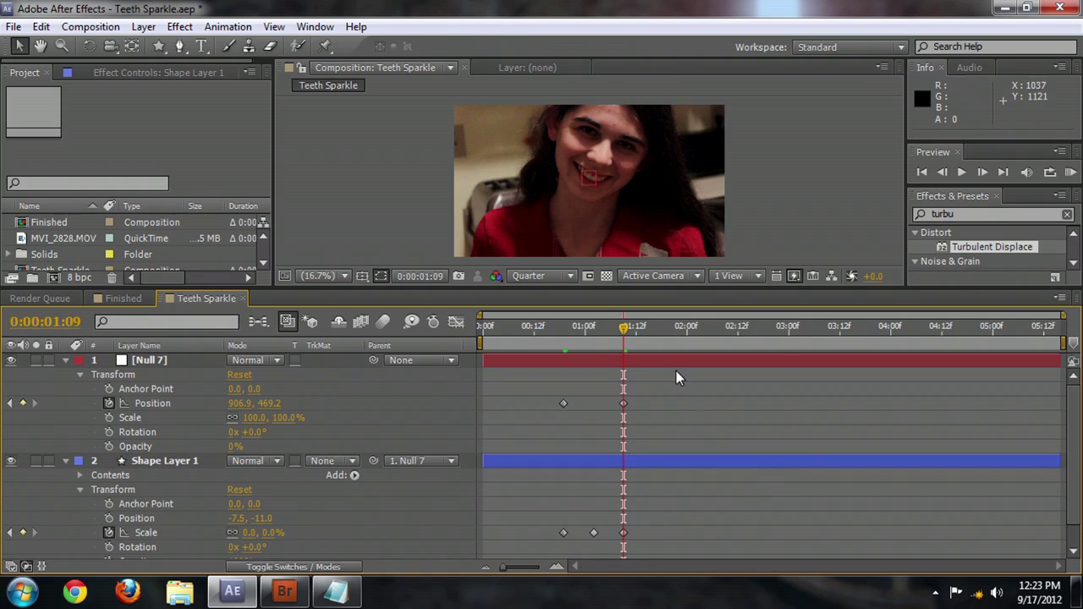